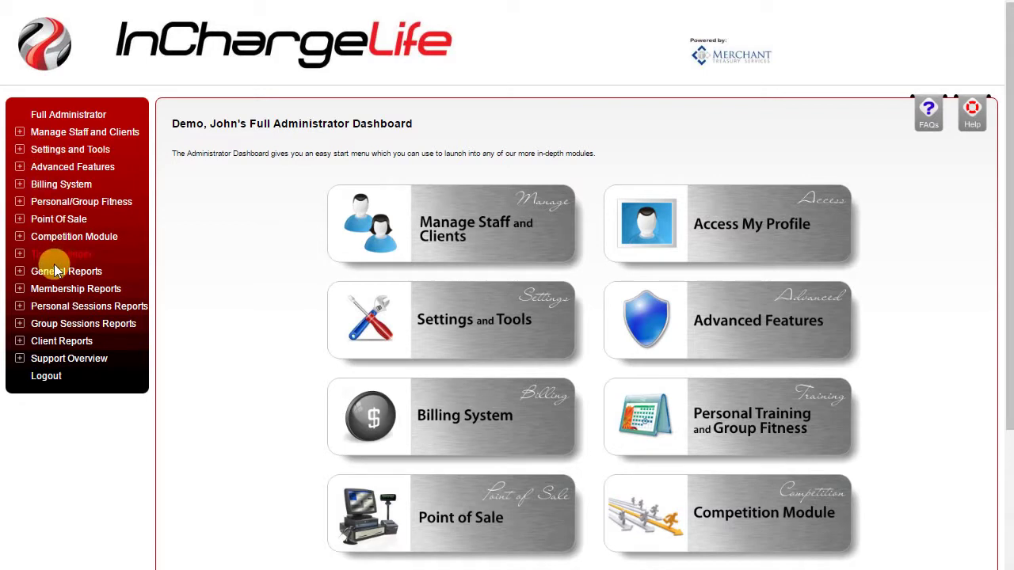
Open Master Information under Settings and Tools and review the company's contact, website login and logo settings.
click(20, 152)
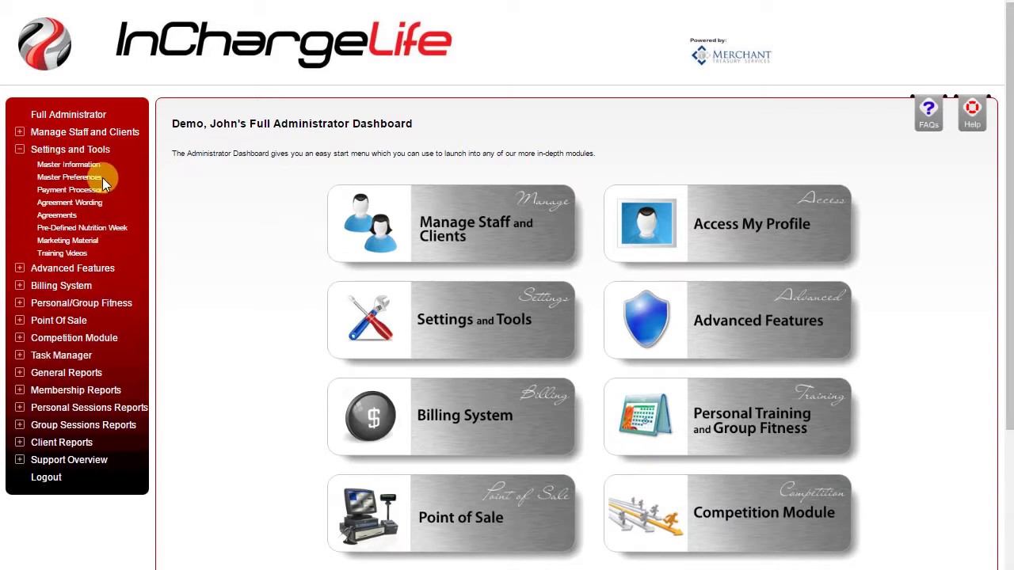
click(47, 148)
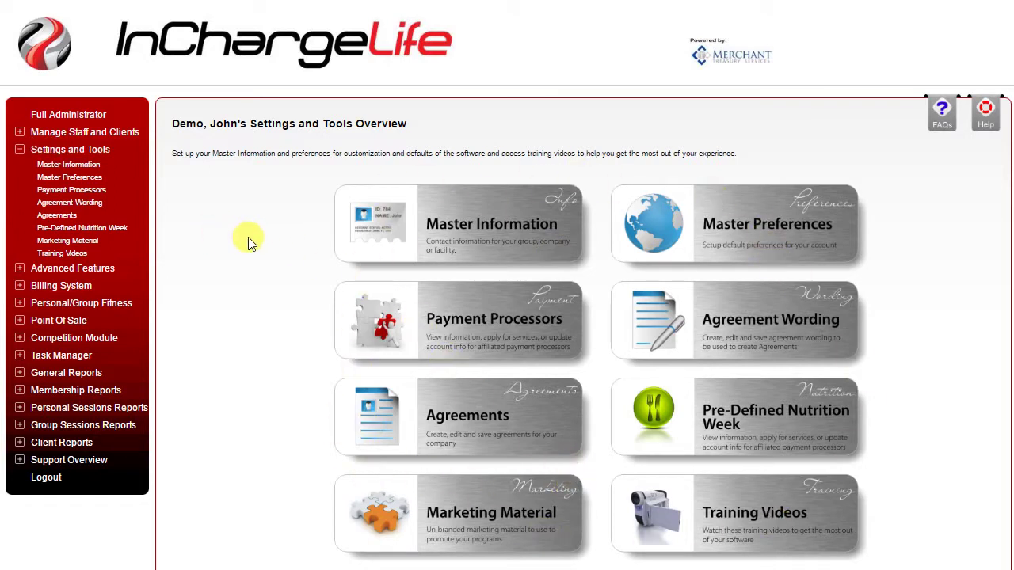
click(54, 163)
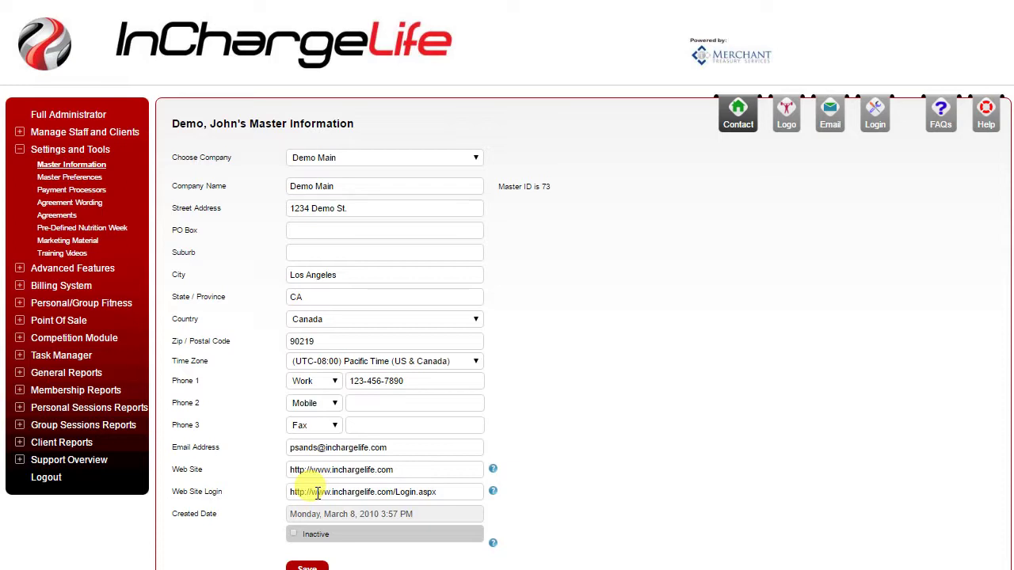
click(875, 114)
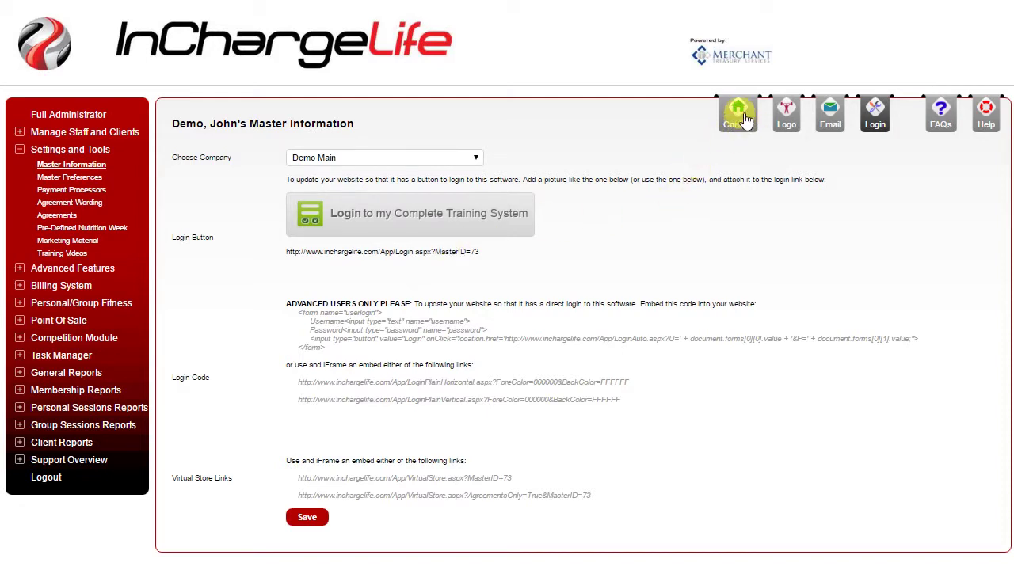
click(739, 116)
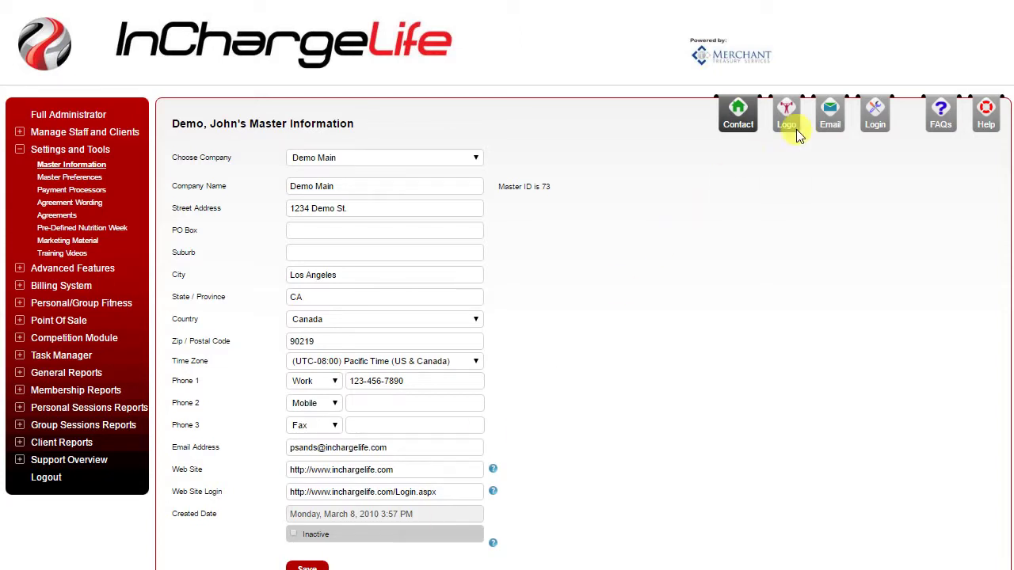
click(788, 117)
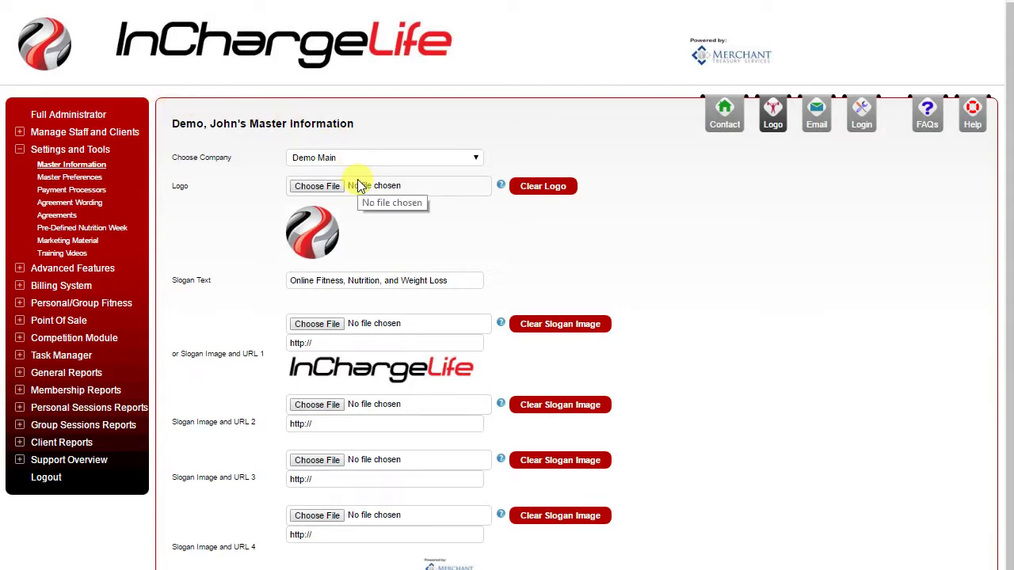
Review the company's custom email setup and welcome email settings, and open the Master Preferences.
click(816, 115)
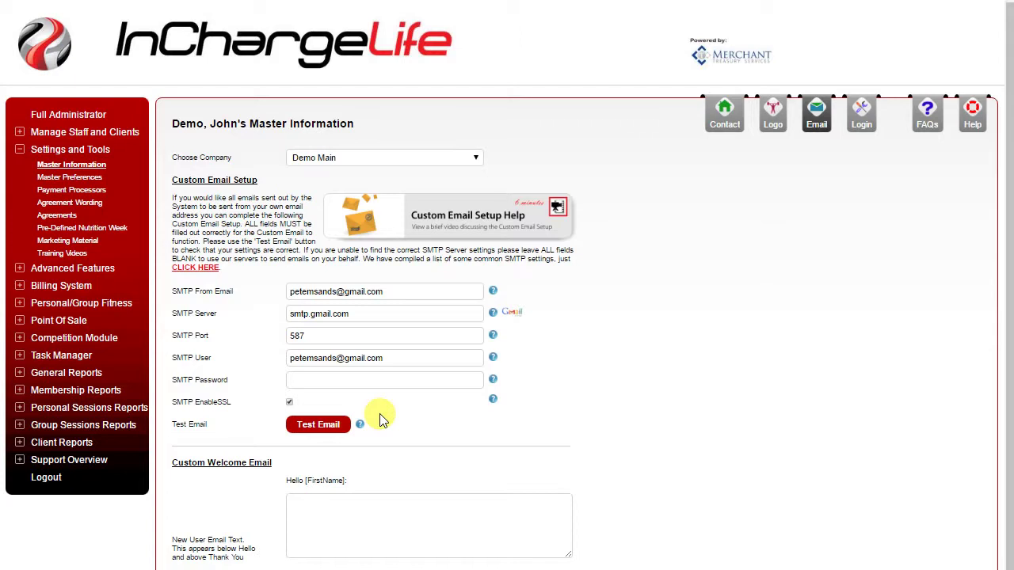
click(290, 402)
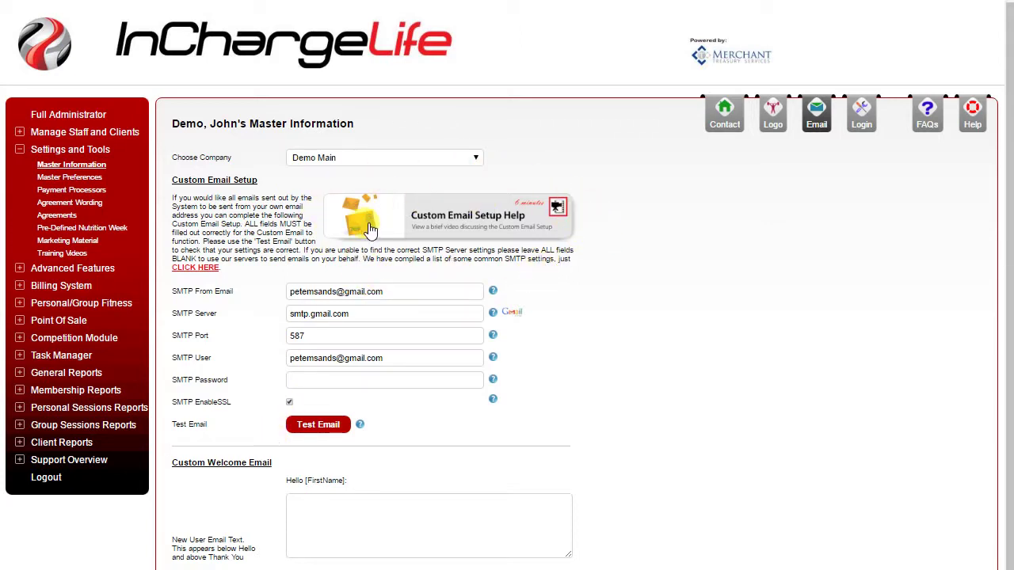
scroll(374, 229, down, 1)
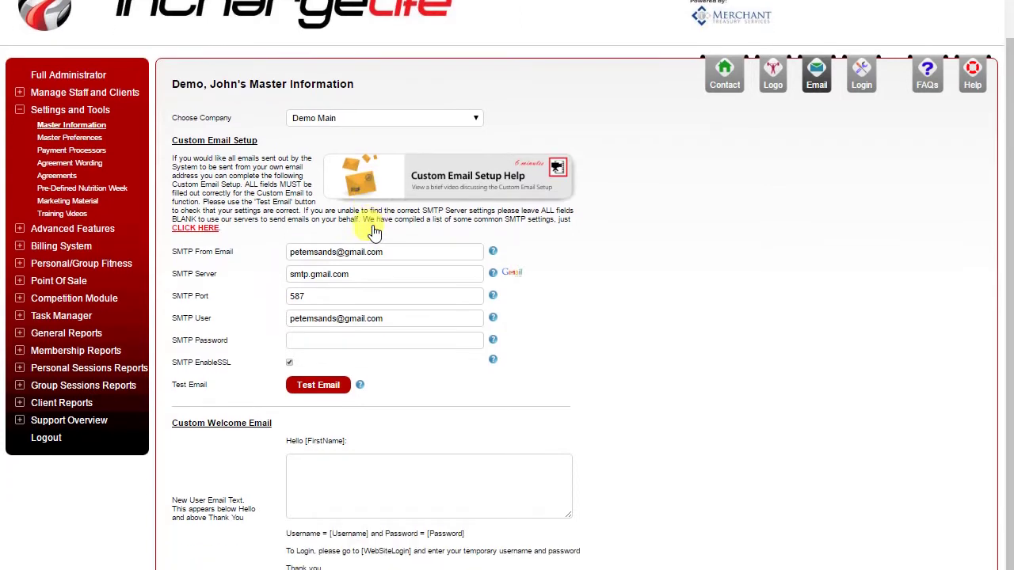
click(321, 463)
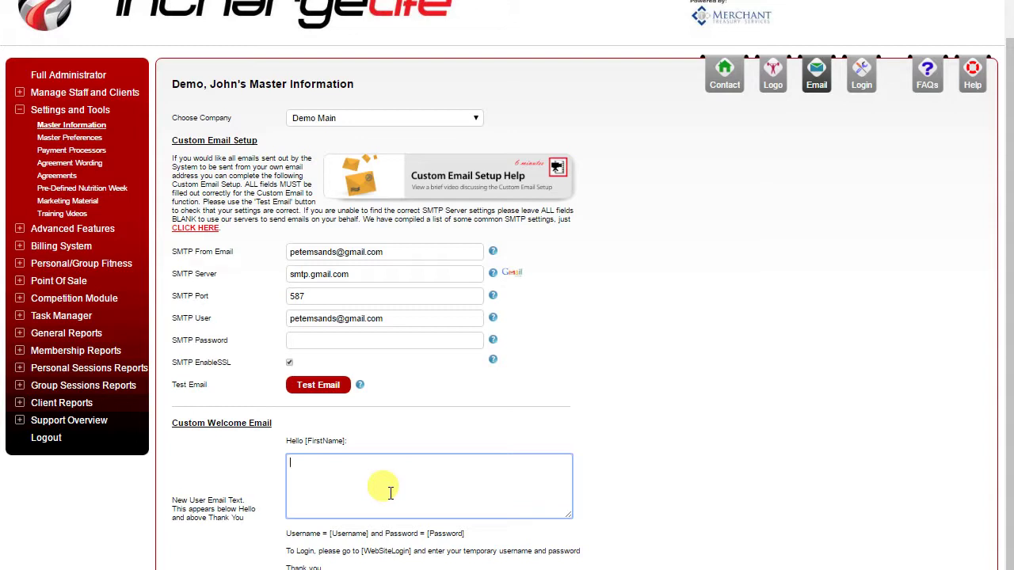
scroll(390, 493, up, 1)
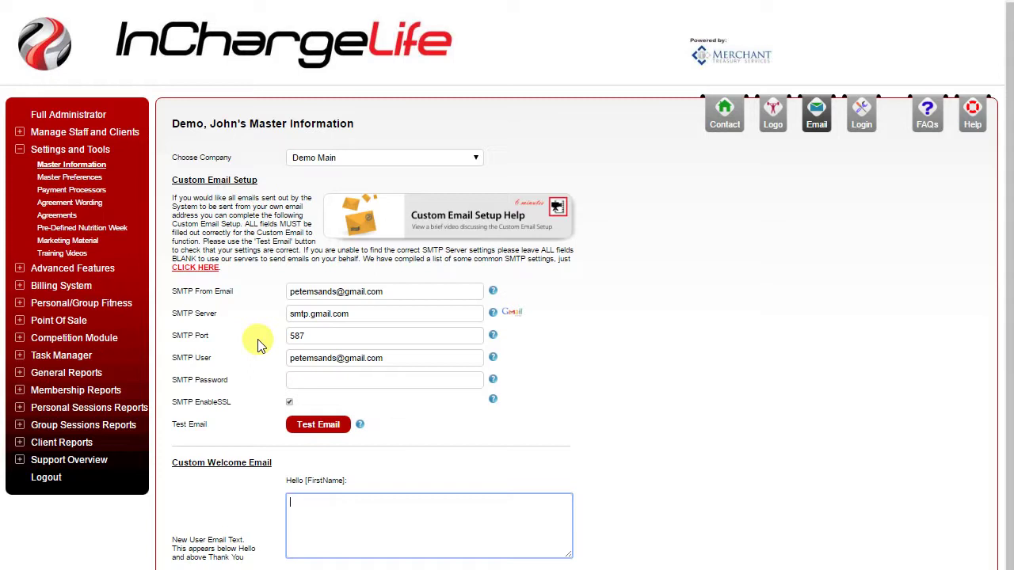
click(79, 179)
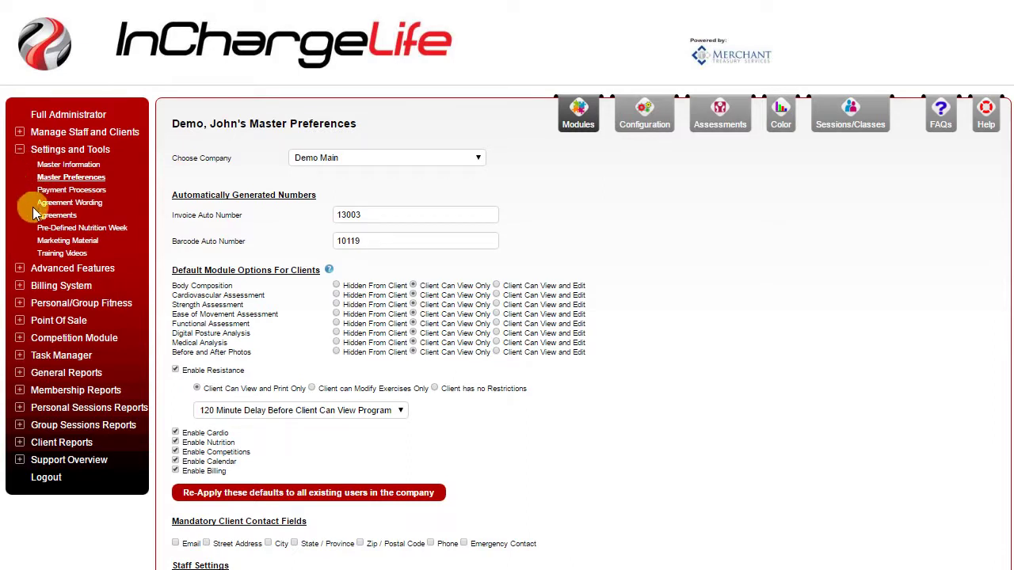
Open Staff Management under Manage Staff and Clients and start a new staff record.
click(20, 133)
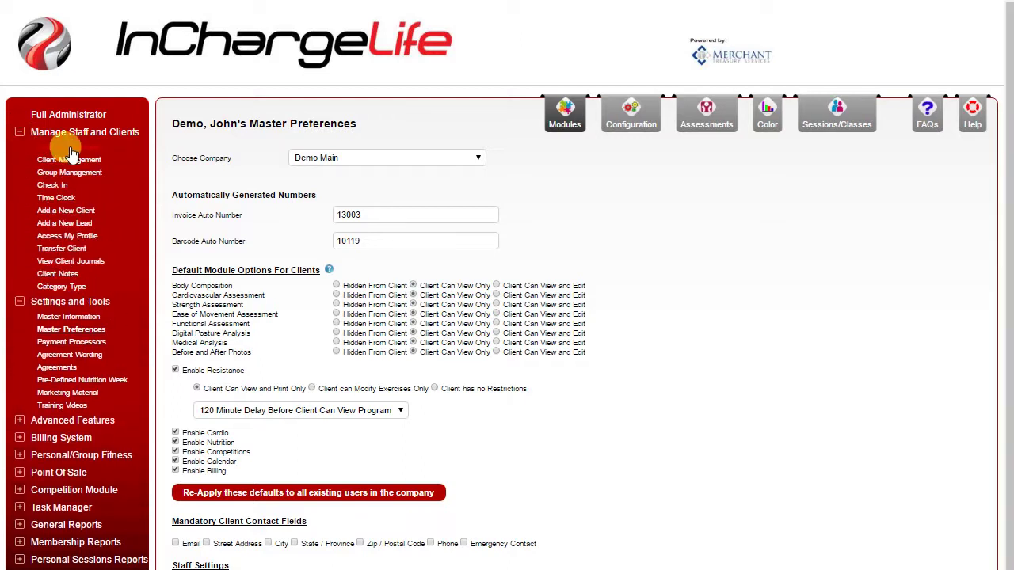
click(72, 148)
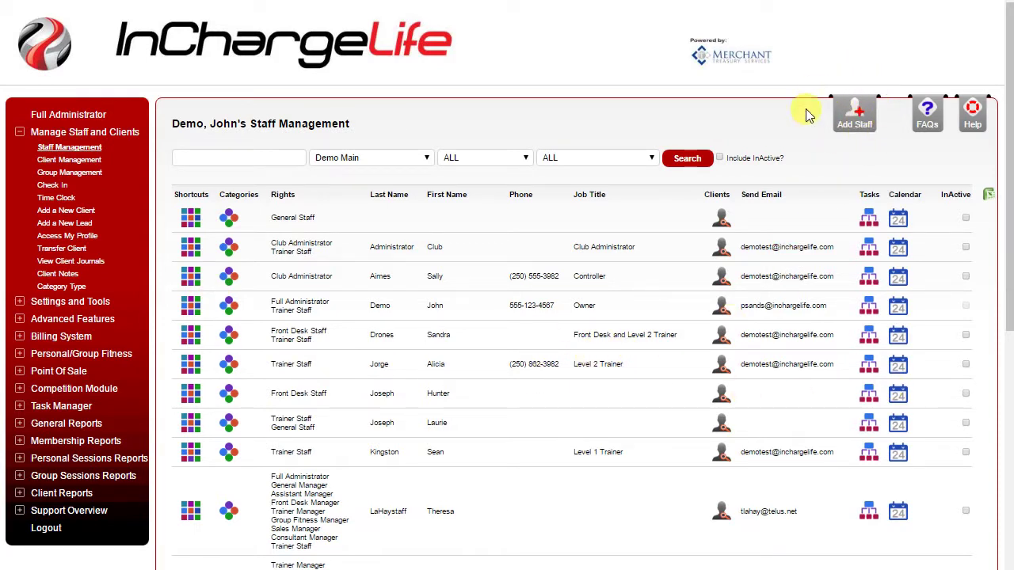
click(860, 121)
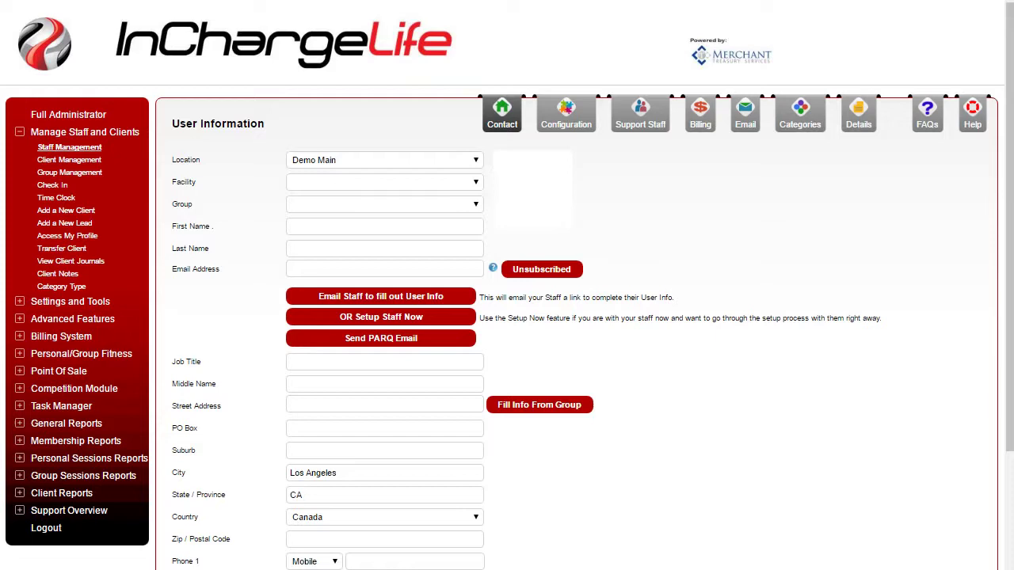
Enable the Time Clock option in the new staff member's contact information.
scroll(336, 364, down, 2)
scroll(337, 364, down, 3)
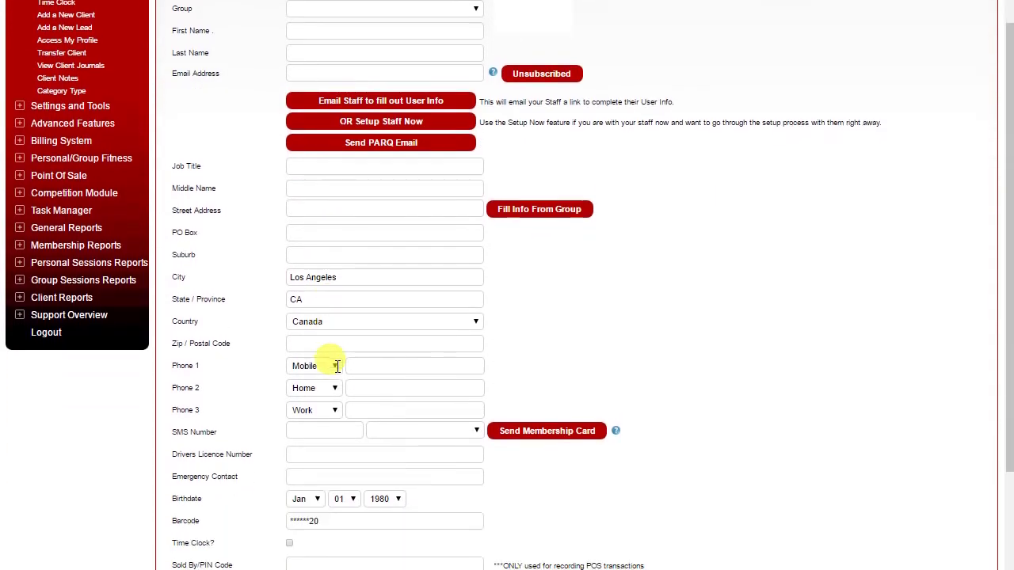
scroll(337, 365, down, 4)
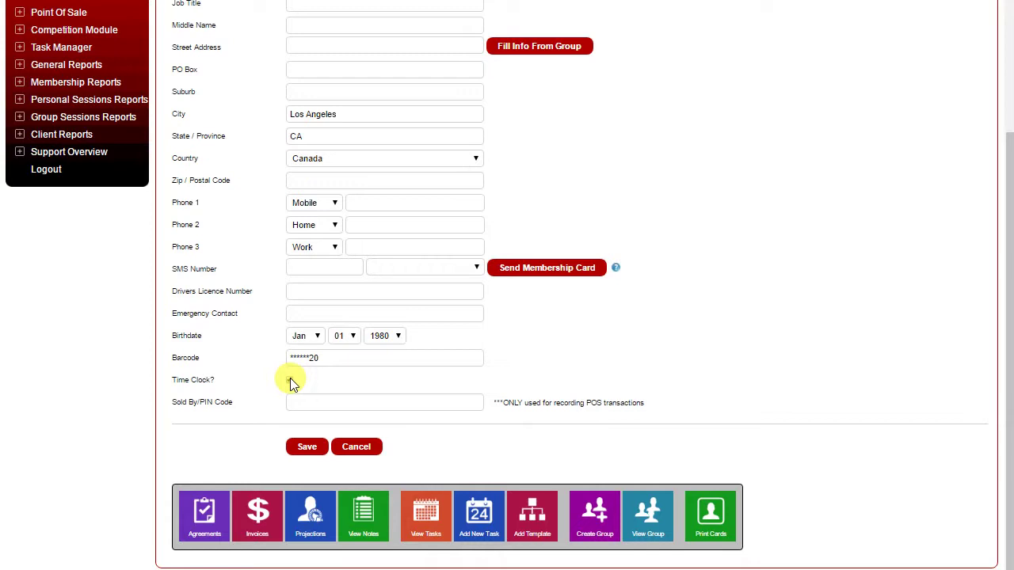
click(289, 380)
scroll(285, 388, up, 4)
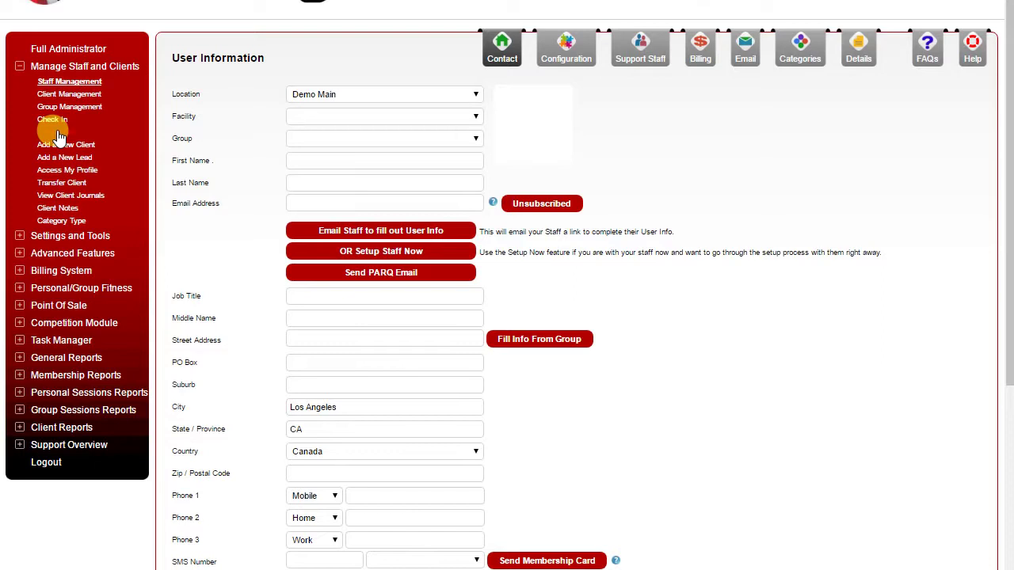
scroll(255, 247, down, 4)
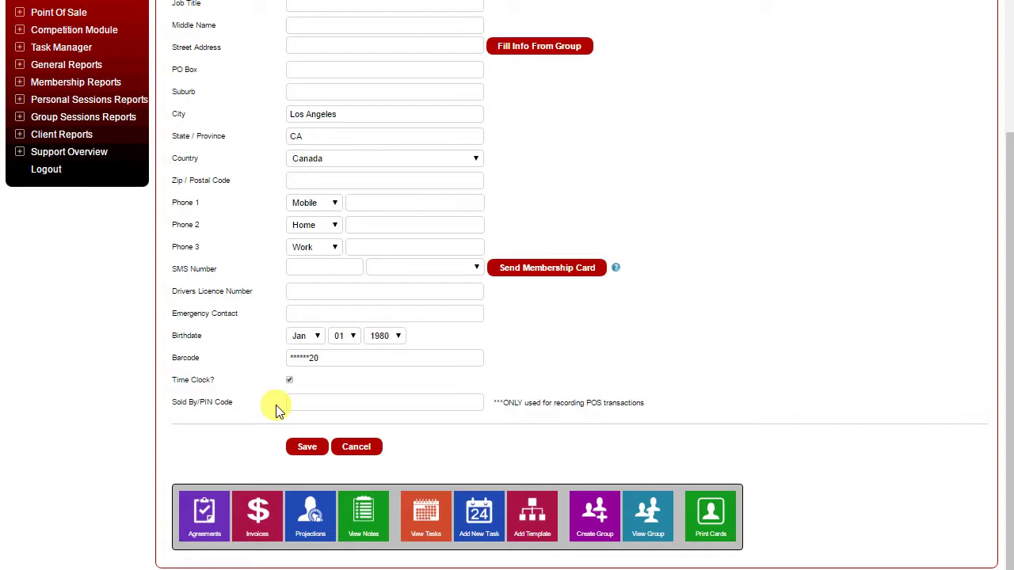
Enter the new staff member's first name and last name in the contact information.
scroll(275, 410, up, 4)
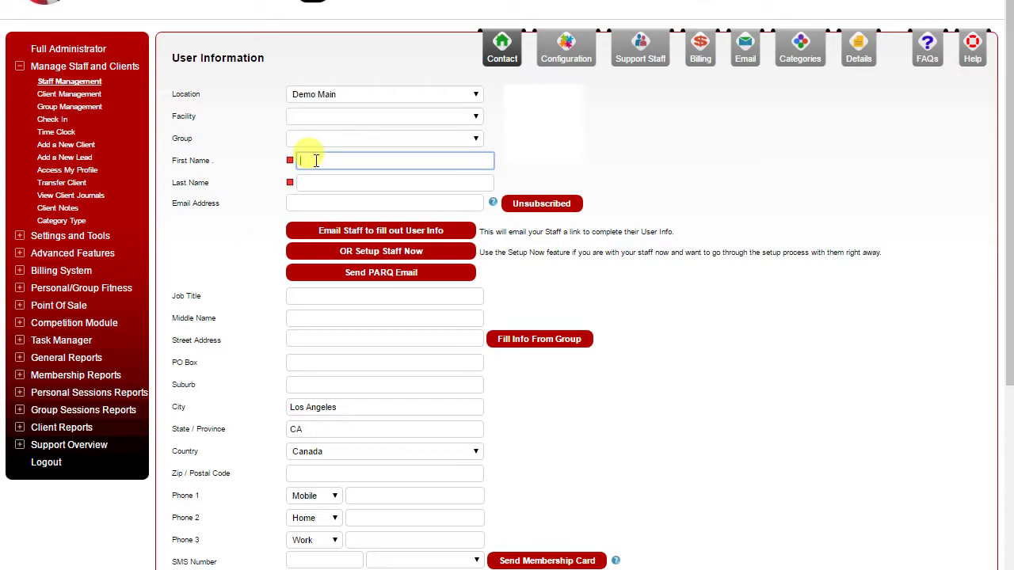
text(Sample)
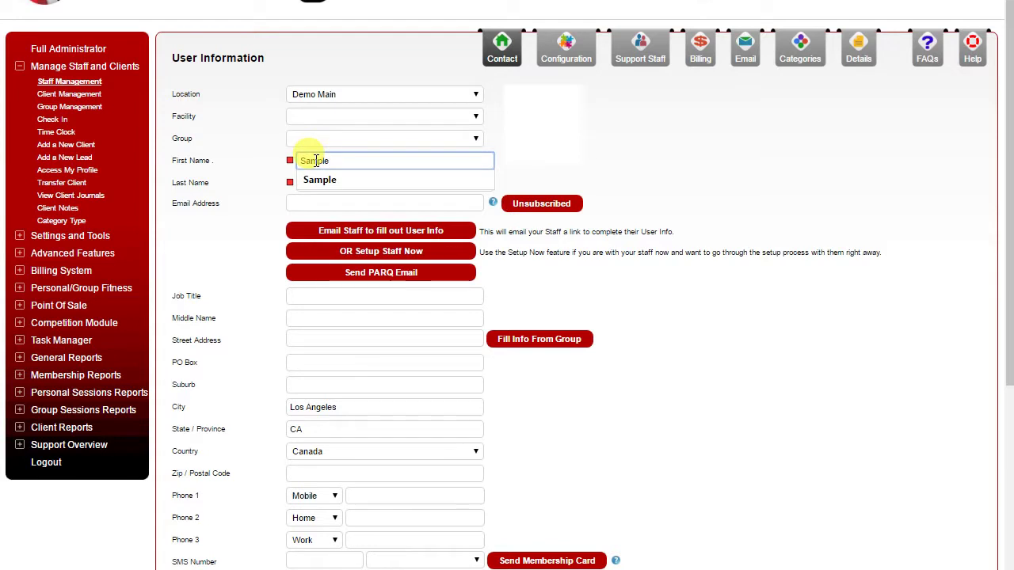
key(Tab)
text(St)
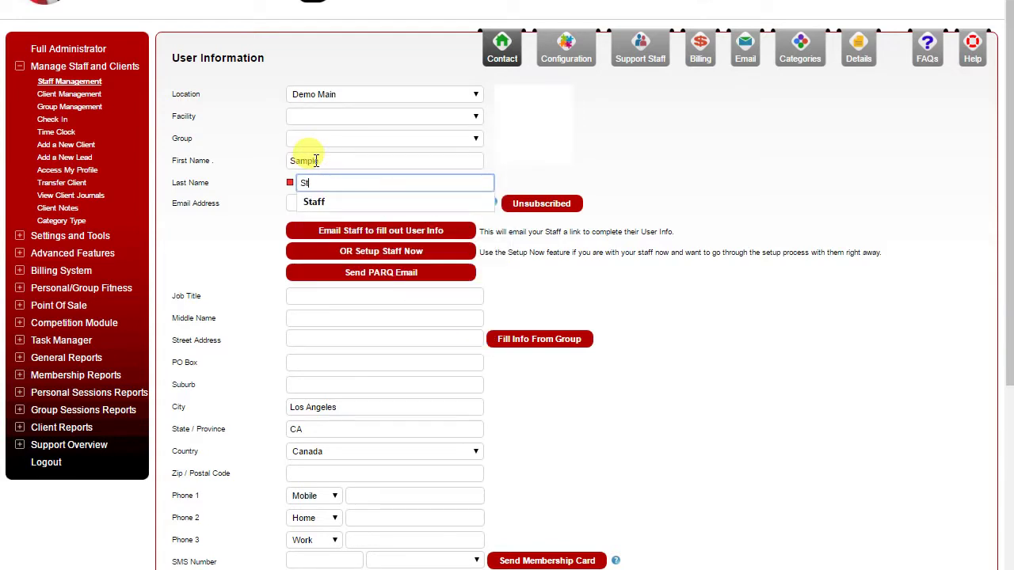
text(affM)
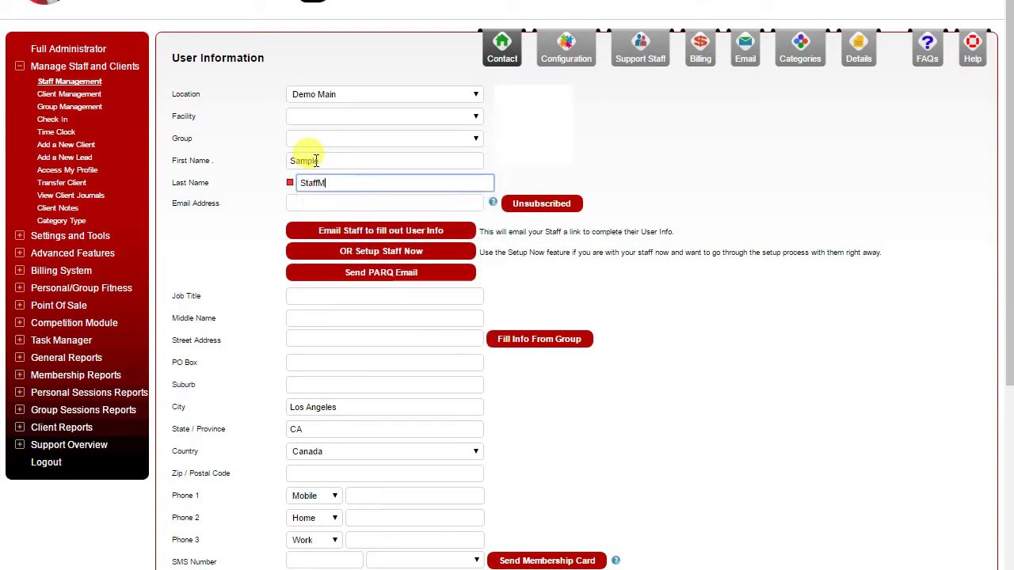
text(ember)
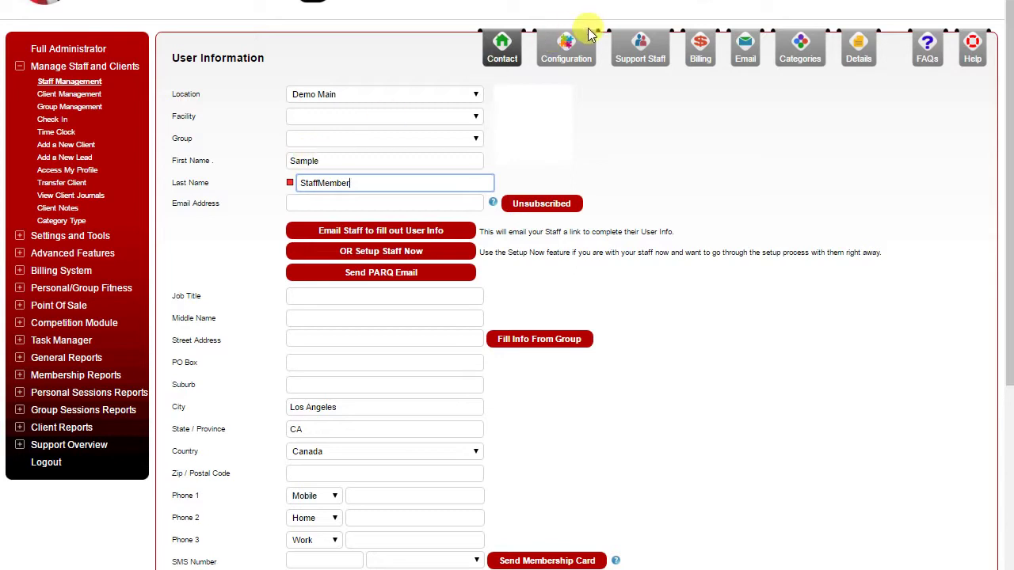
Set the new staff member's rights in the Configuration section to Front Desk, with General cleared.
click(561, 52)
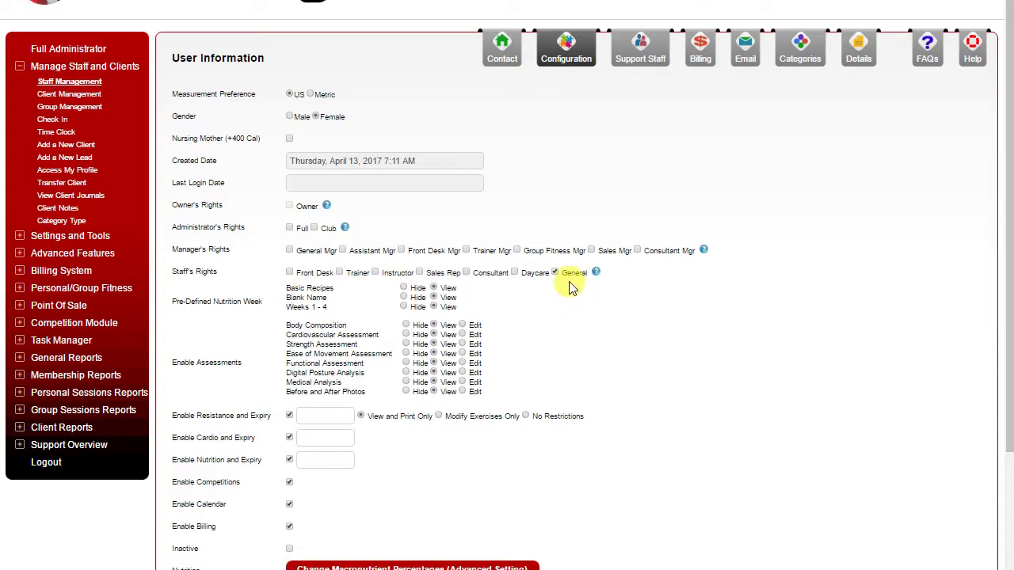
click(290, 272)
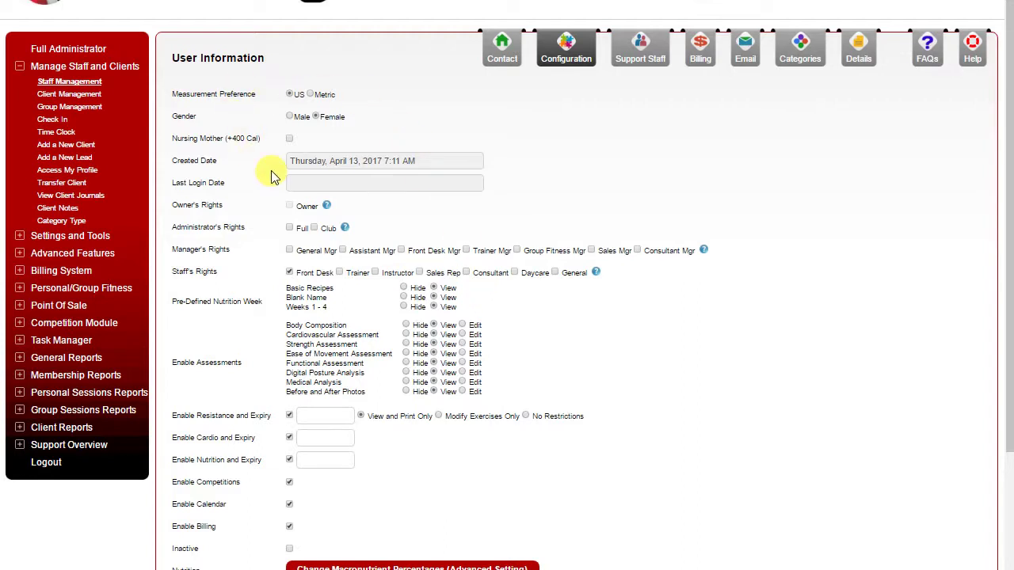
scroll(271, 173, down, 2)
scroll(276, 181, up, 2)
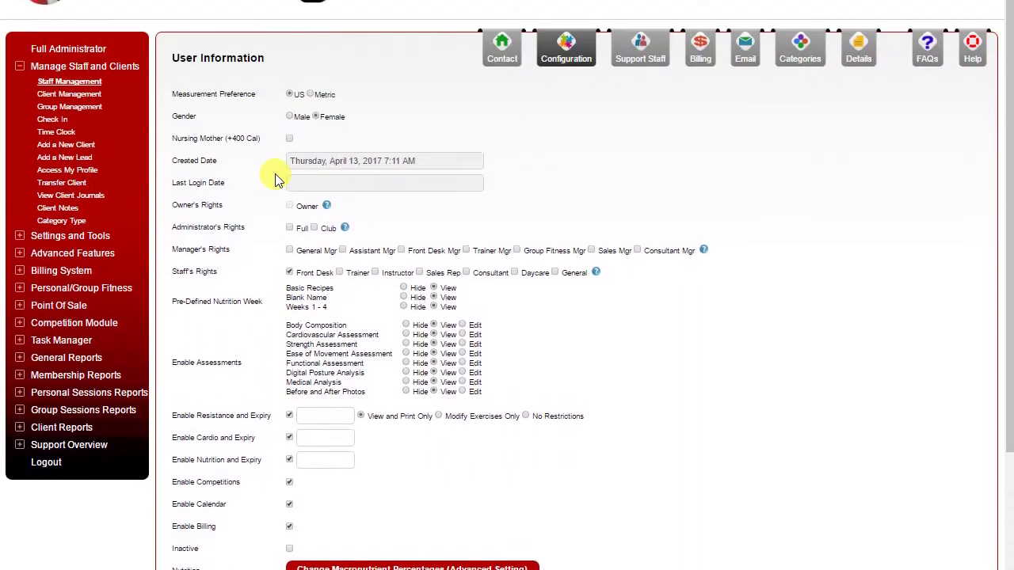